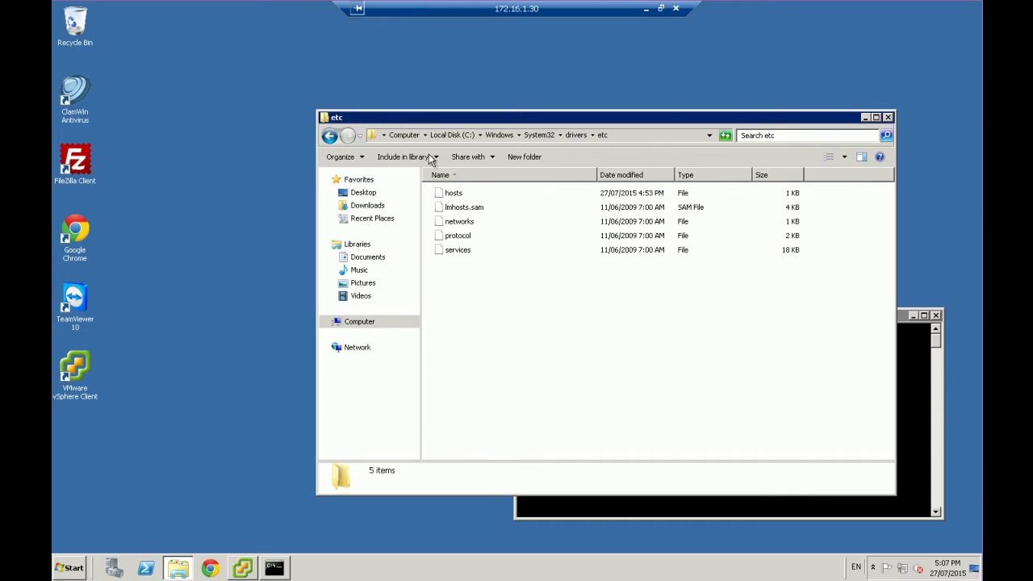
left_click(257, 343)
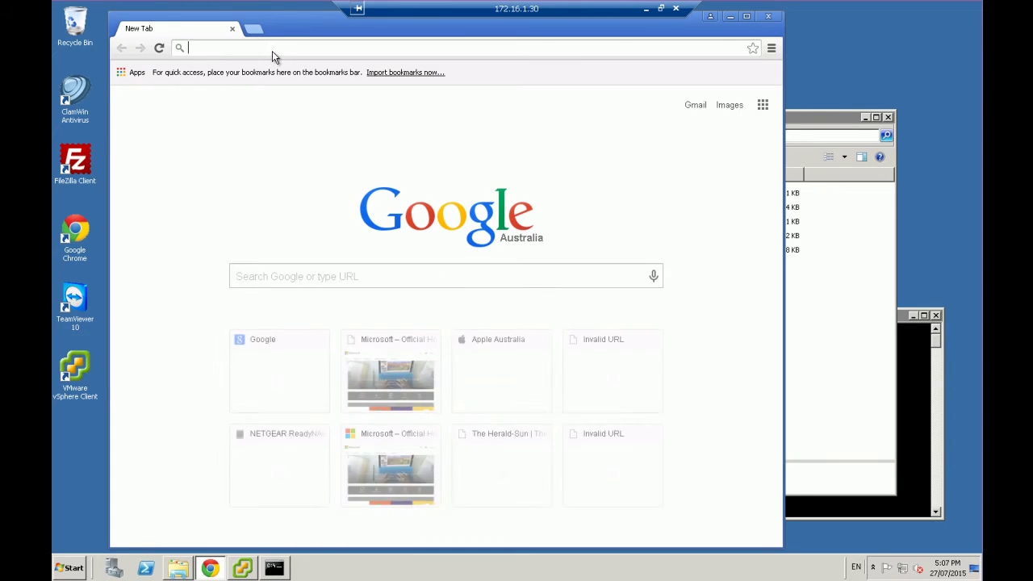
type("www.goo")
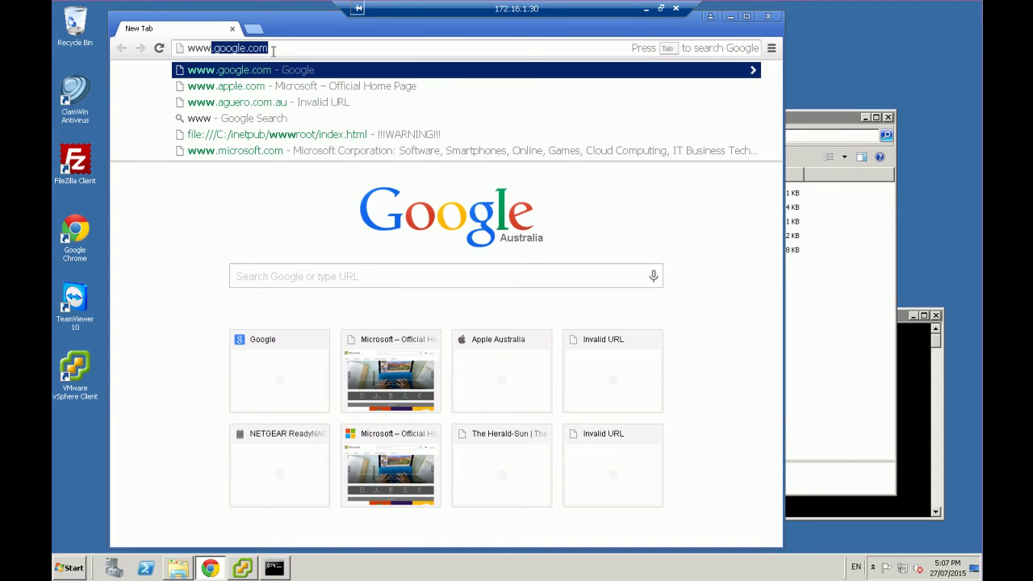
type("gle.com")
key("Return")
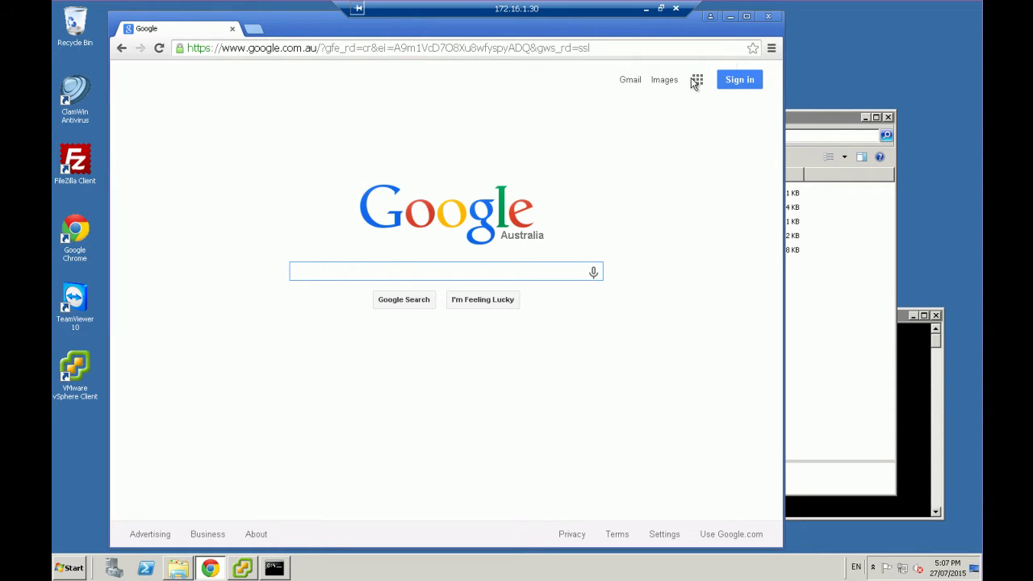
left_click(771, 17)
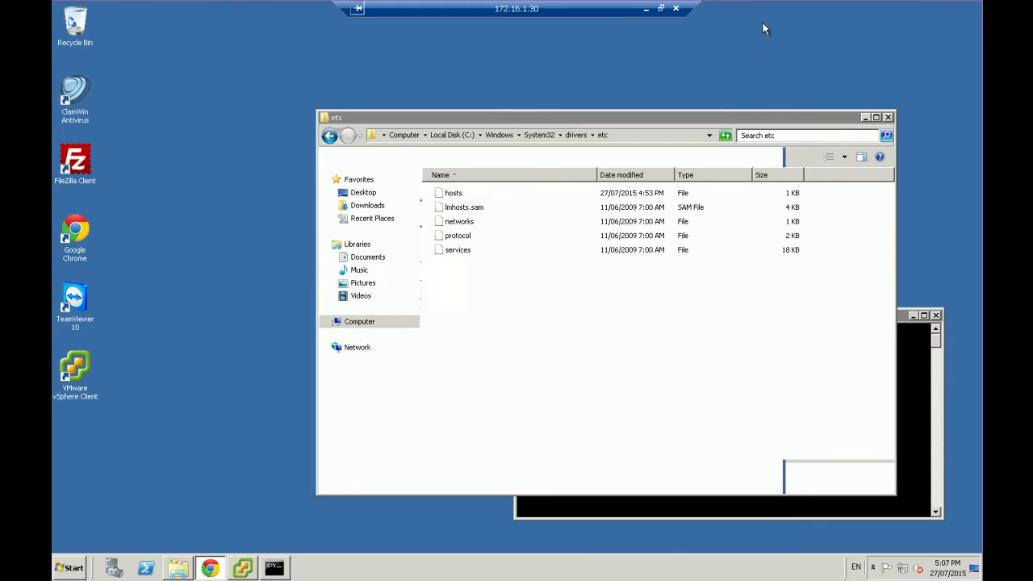
Step: Locate the hosts file in the etc folder and reveal the folder's full path
left_click(693, 331)
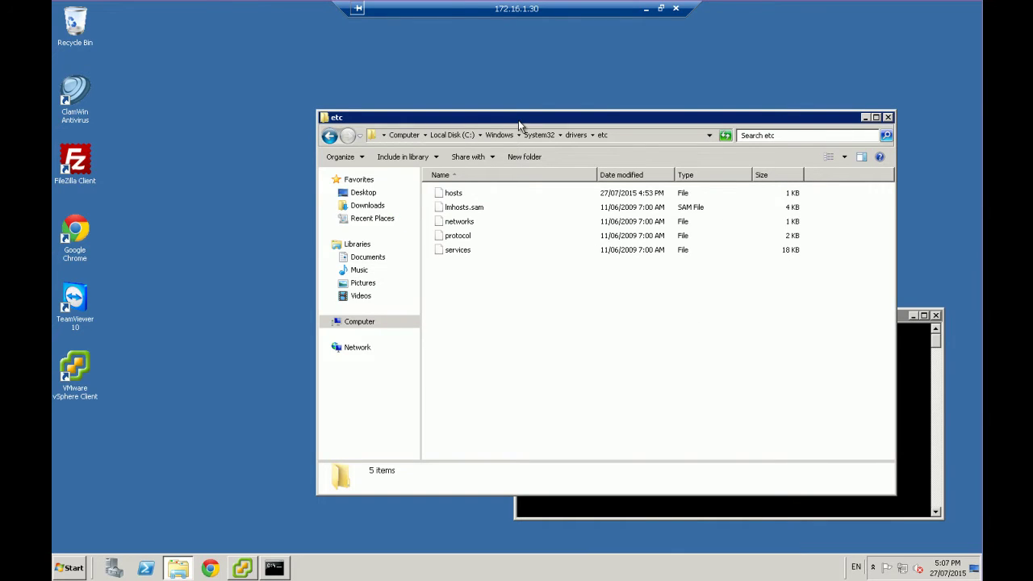
left_click_drag(517, 115, 501, 94)
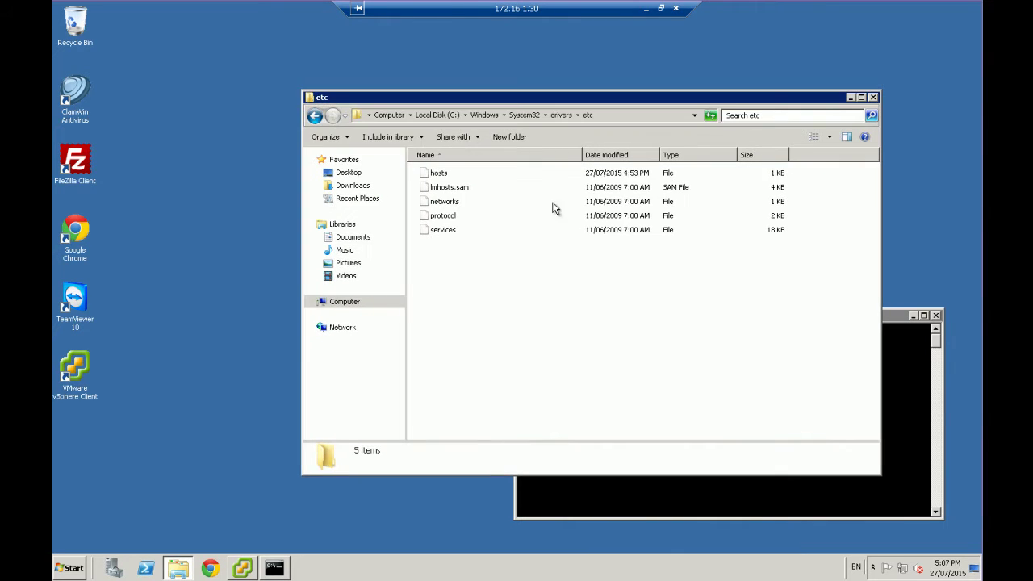
left_click(442, 176)
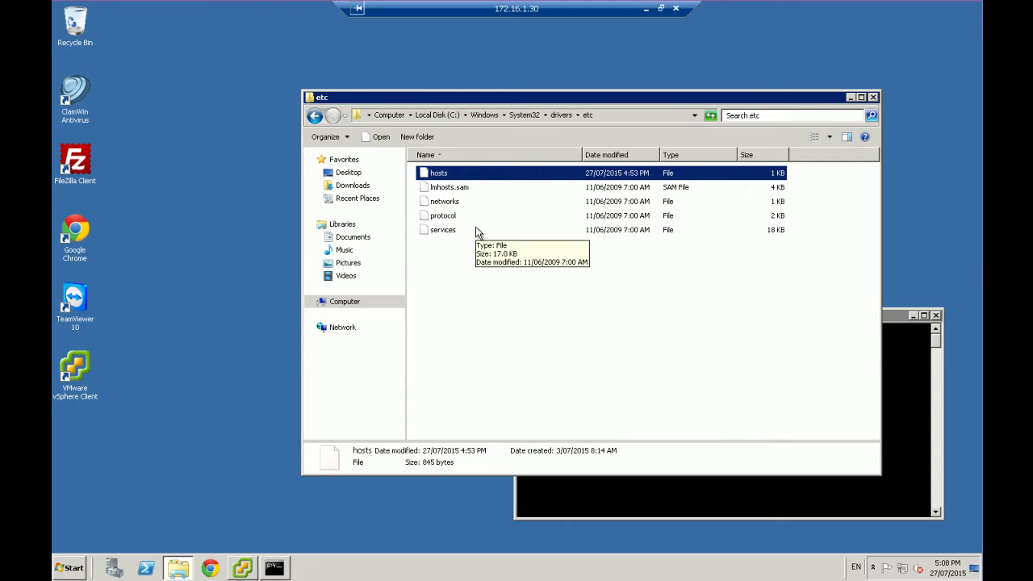
left_click(618, 117)
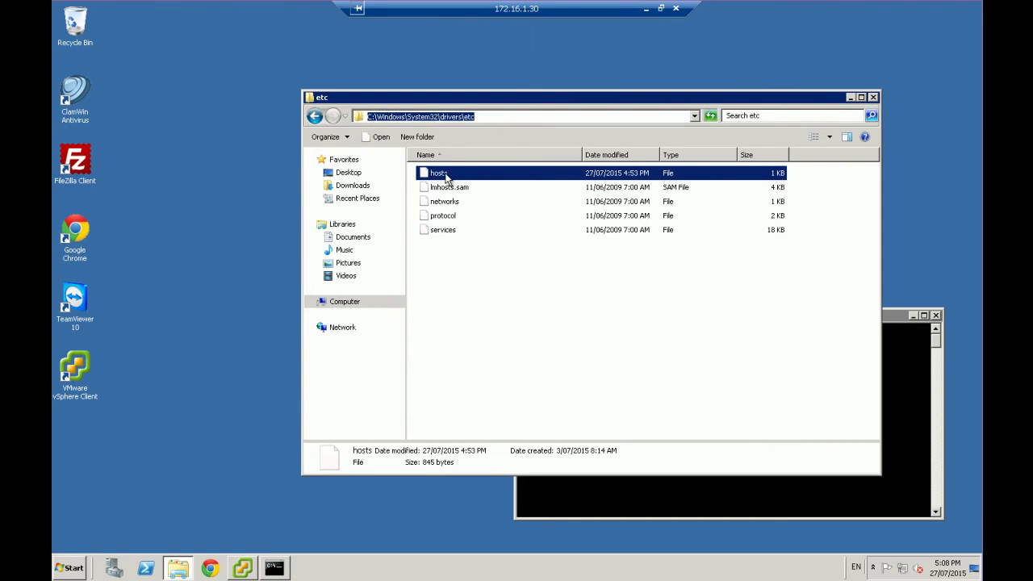
left_click(473, 259)
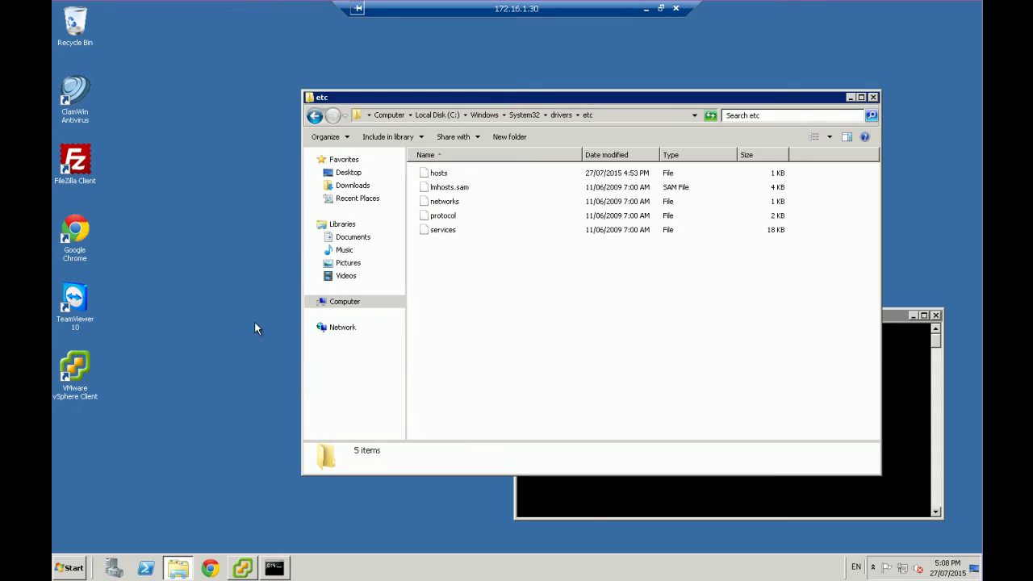
Step: Launch Notepad as administrator and move its window clear of the folder's address
left_click(76, 568)
right_click(126, 272)
left_click(166, 284)
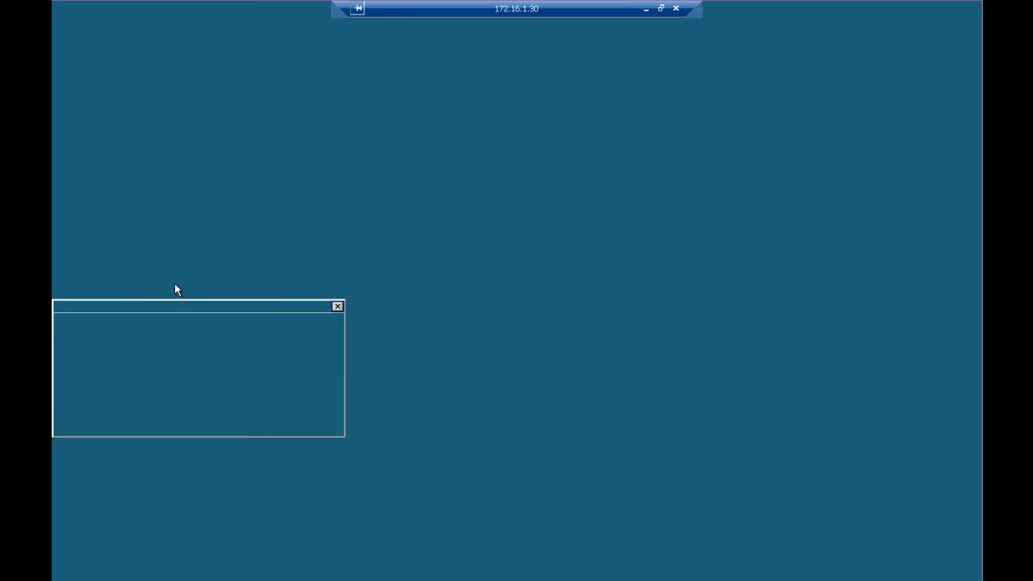
left_click(251, 396)
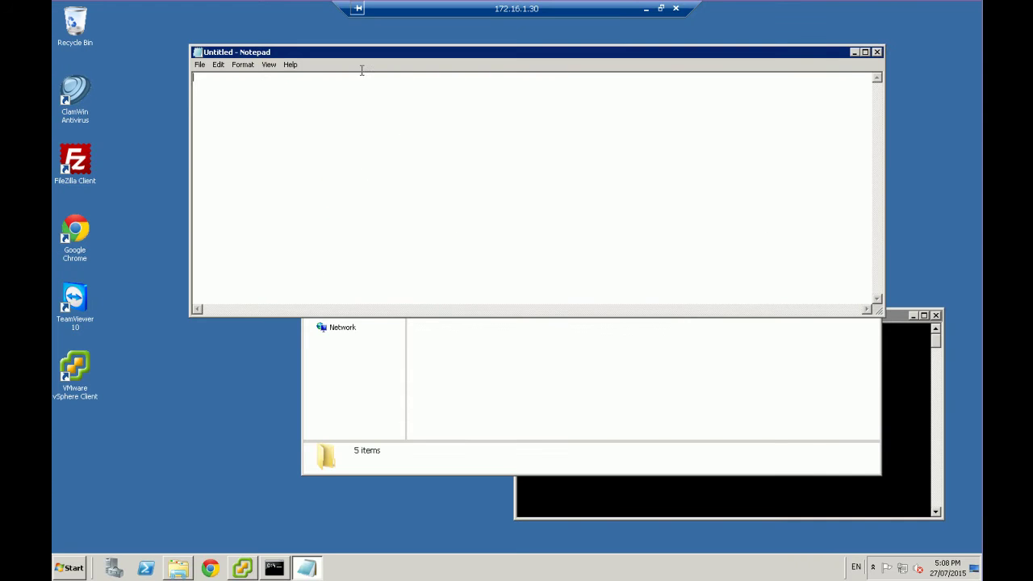
left_click_drag(352, 52, 299, 25)
Step: Copy the etc folder's full path from File Explorer and return to Notepad
left_click(576, 370)
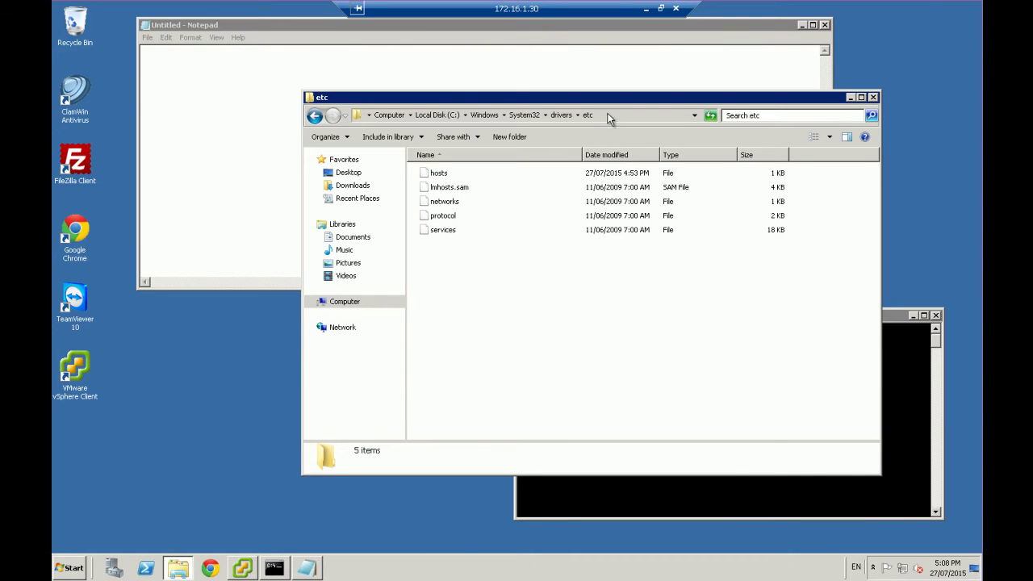
left_click(609, 117)
key("ctrl+c")
left_click(251, 117)
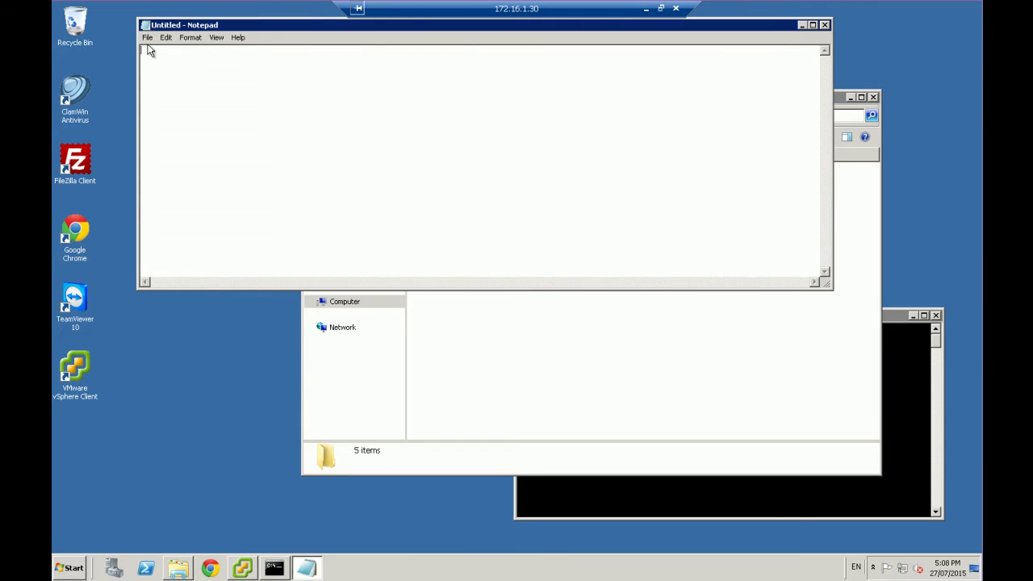
Step: Open the hosts file from C:\Windows\System32\drivers\etc in Notepad, showing all file types
left_click(149, 37)
left_click(163, 62)
key("ctrl+v")
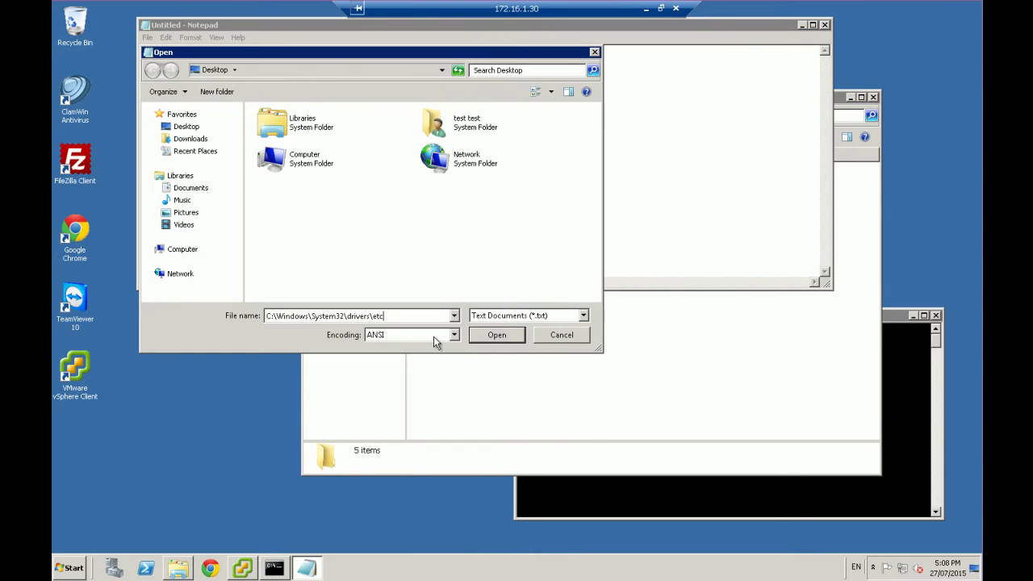
left_click(496, 334)
left_click(496, 316)
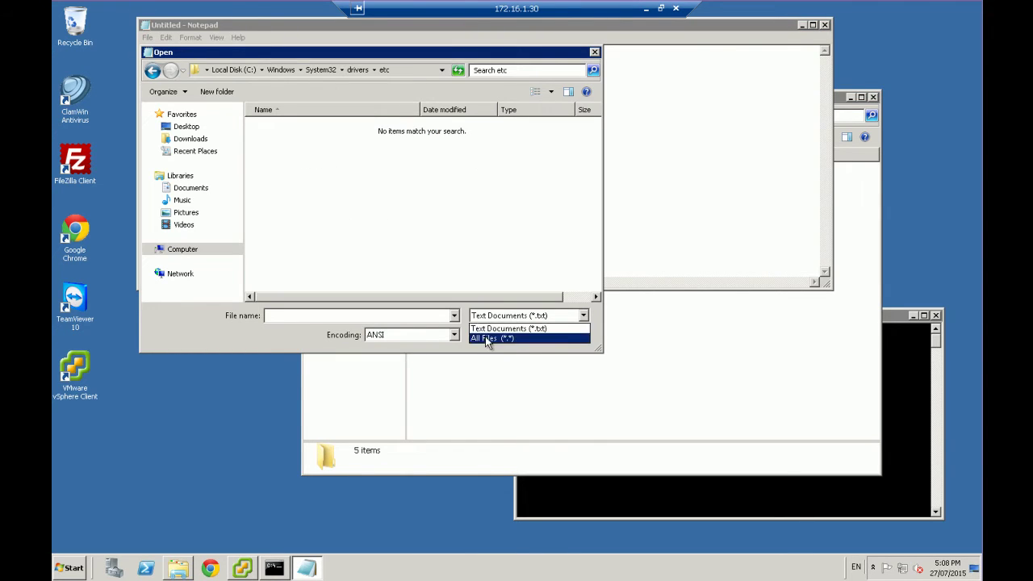
left_click(489, 338)
left_click(276, 128)
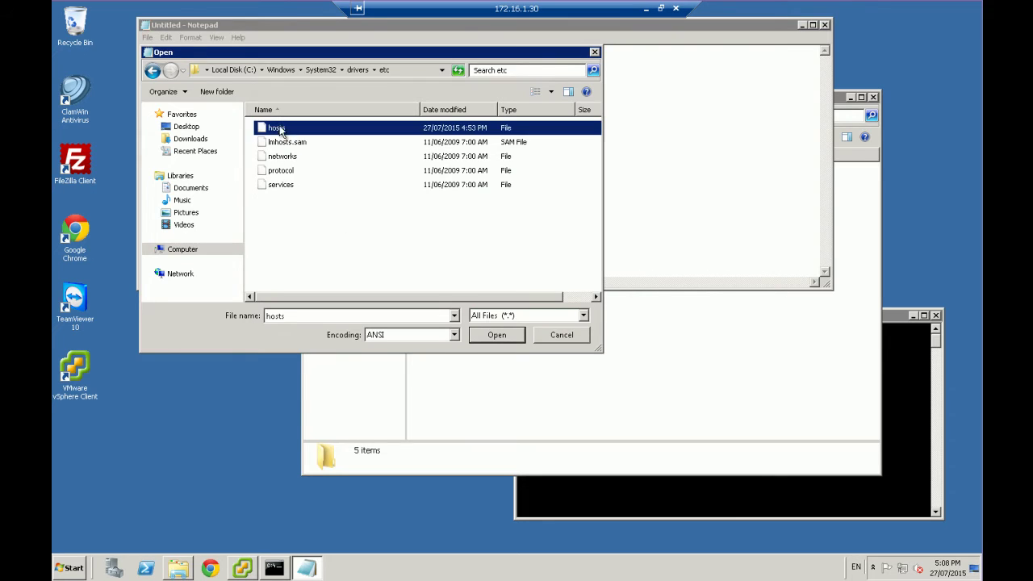
left_click(489, 334)
left_click_drag(339, 26, 396, 63)
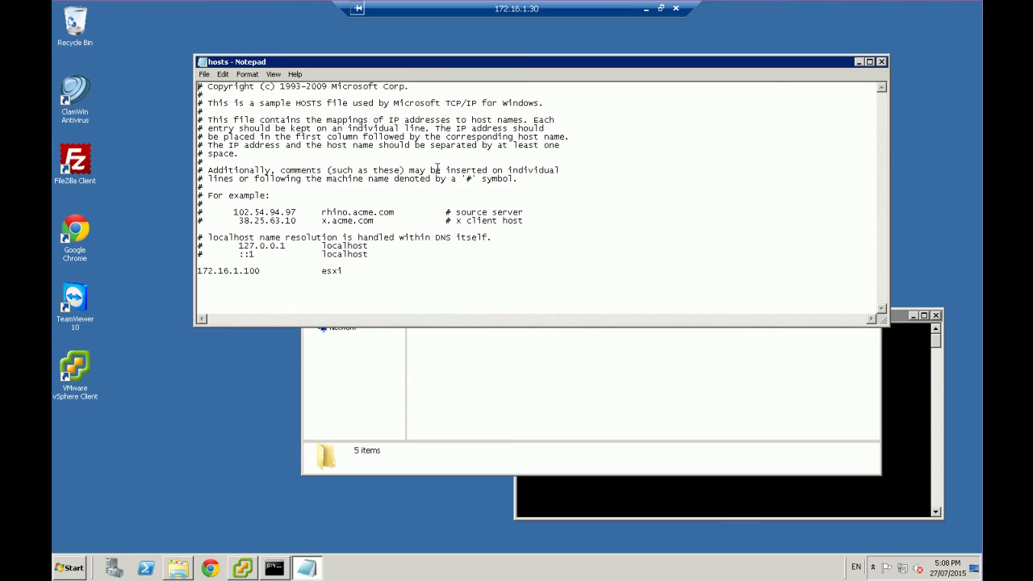
left_click(79, 228)
left_click(491, 181)
left_click(375, 269)
type("www.apple.com")
Step: Look up the IP addresses of microsoft.com with nslookup in Command Prompt
left_click(601, 501)
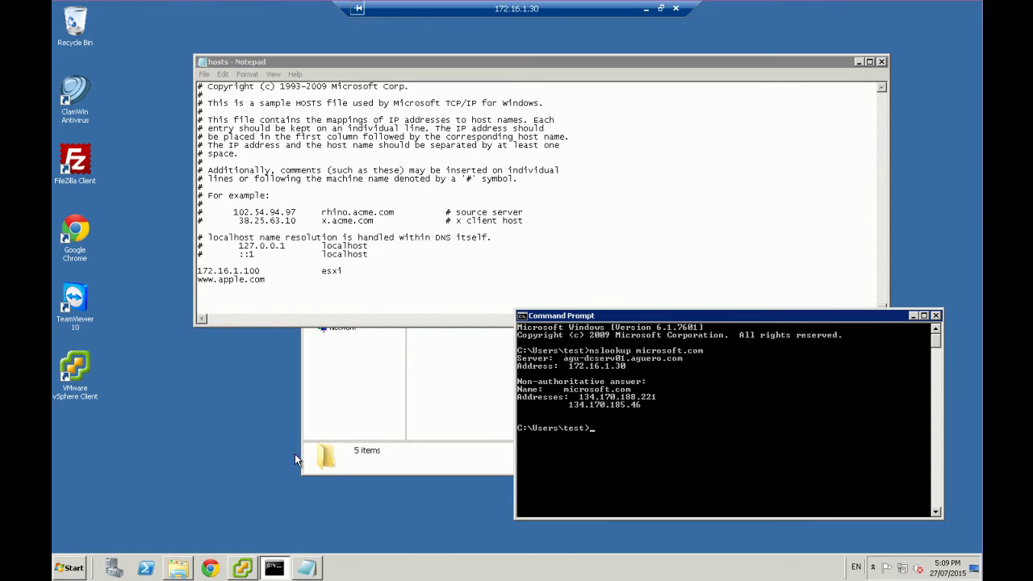
left_click(82, 568)
left_click(102, 540)
type("cmd")
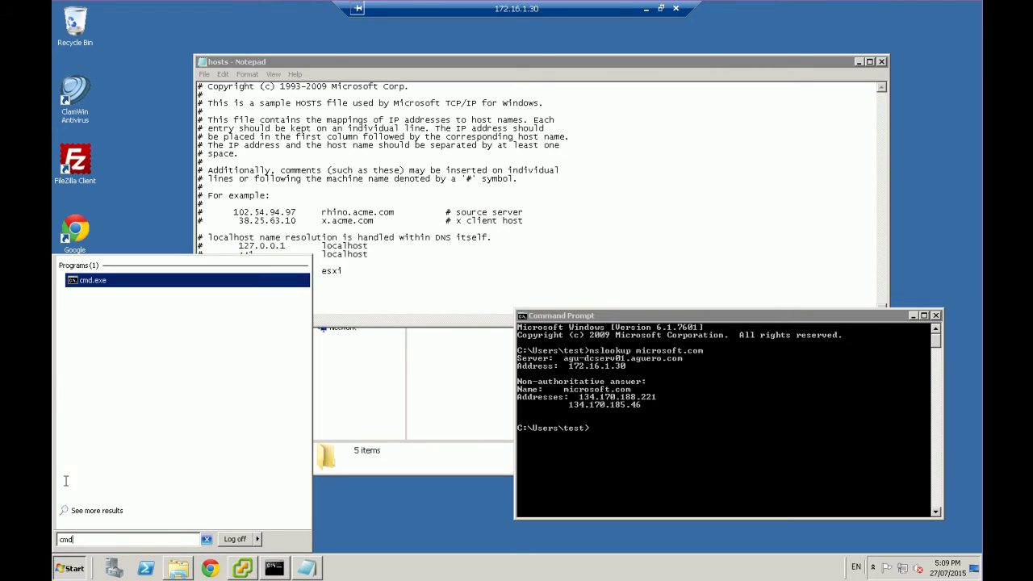
left_click(639, 403)
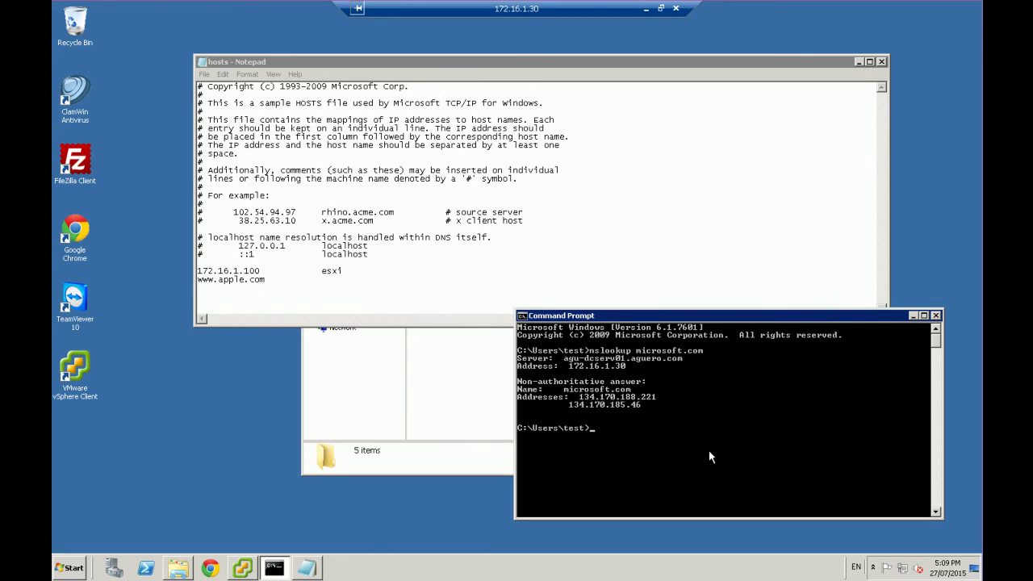
key("Up")
key("Return")
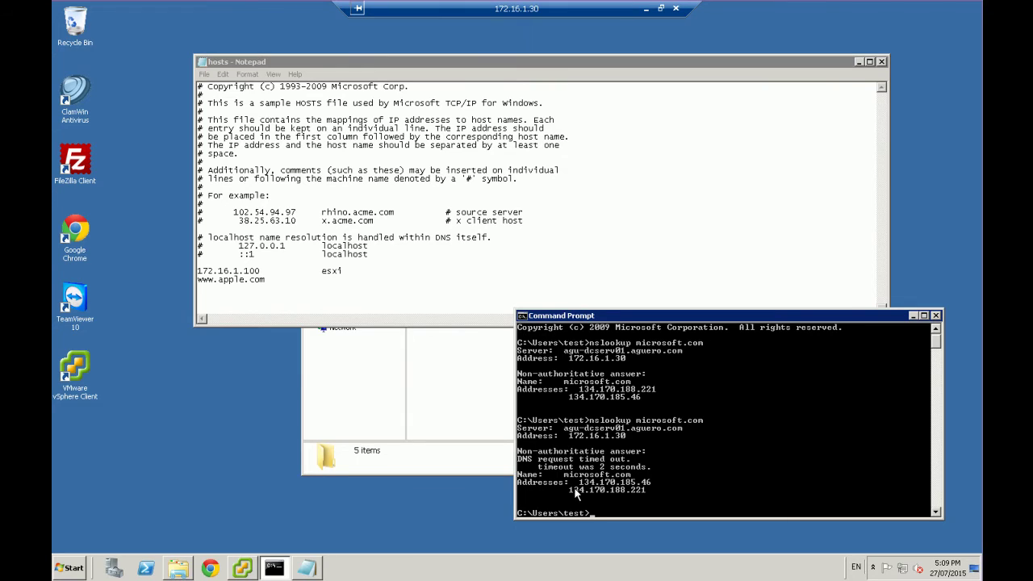
right_click(575, 490)
left_click(569, 493)
left_click(300, 291)
left_click(200, 279)
type("134.170")
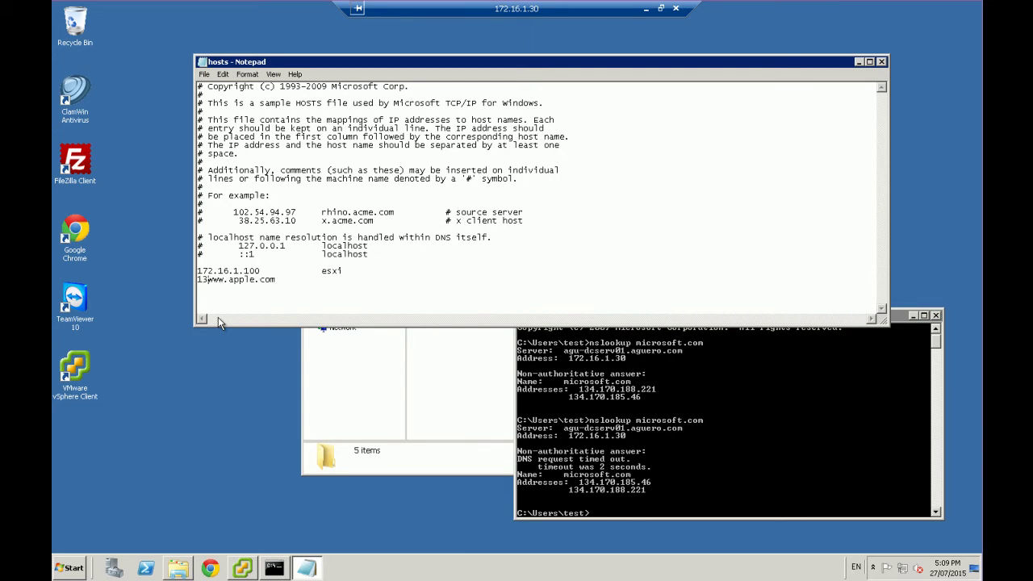
type(".188.221")
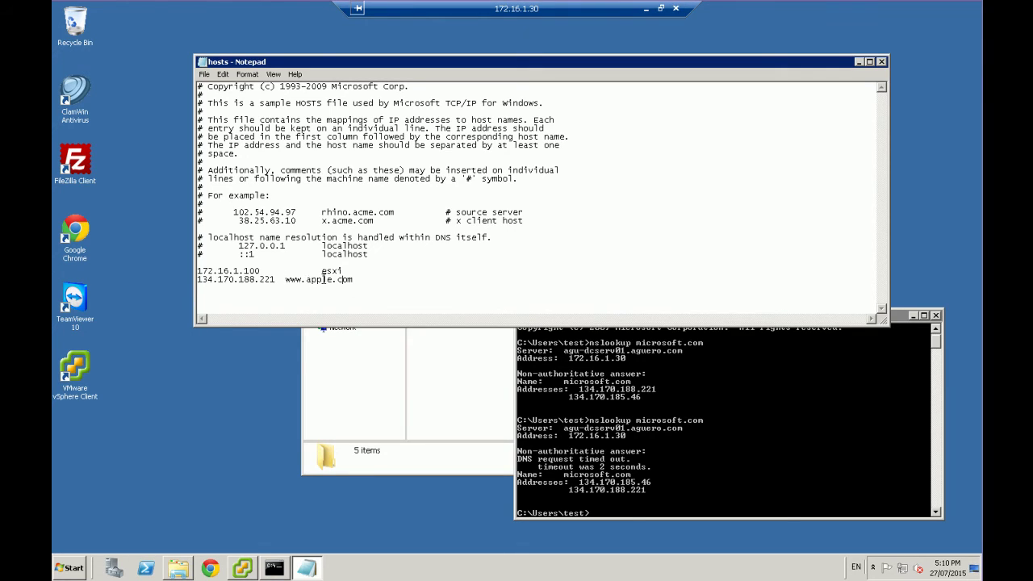
left_click_drag(224, 275, 196, 279)
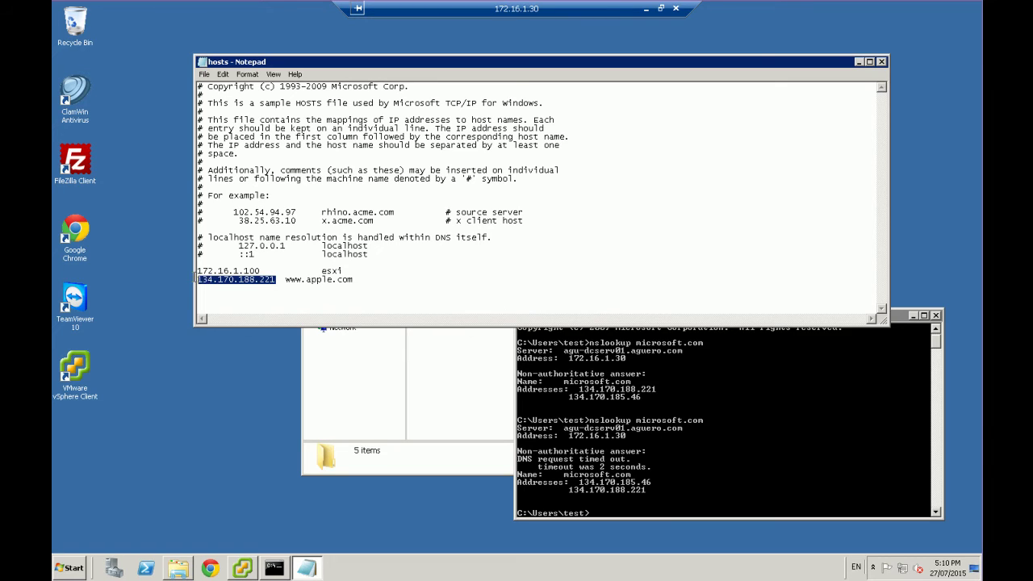
left_click(278, 273)
left_click(204, 74)
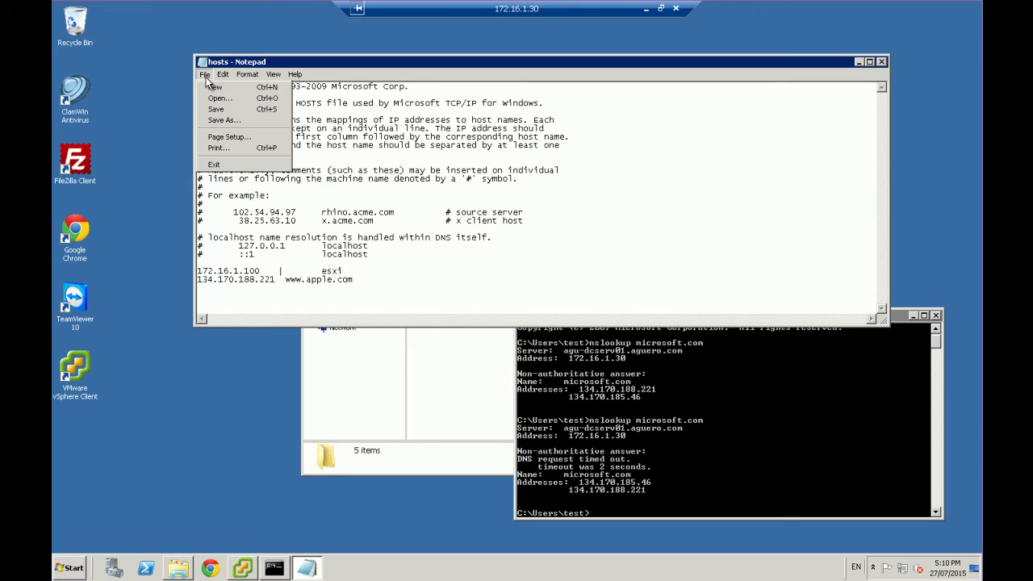
left_click(218, 106)
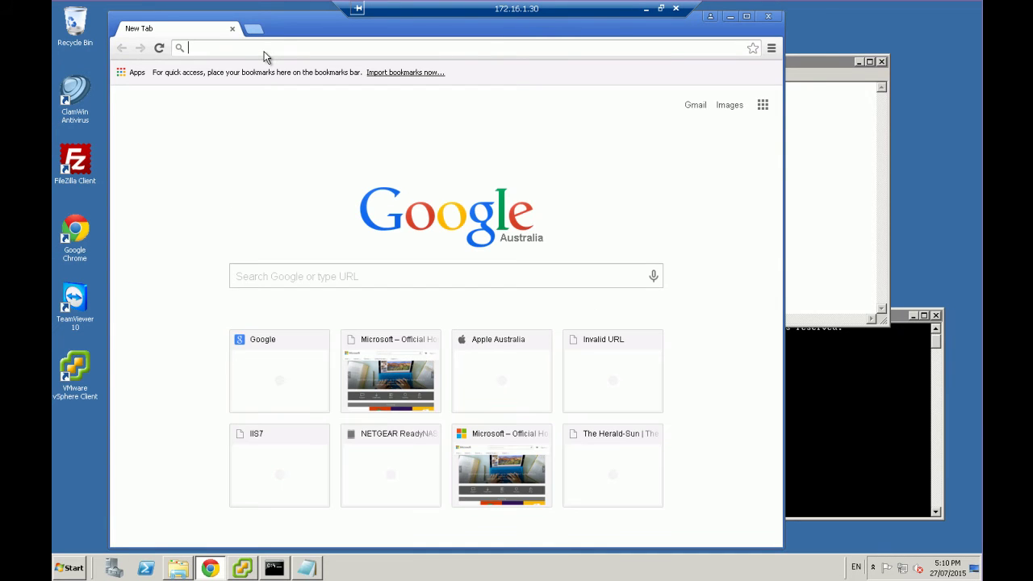
left_click(265, 51)
type("www.apple.com")
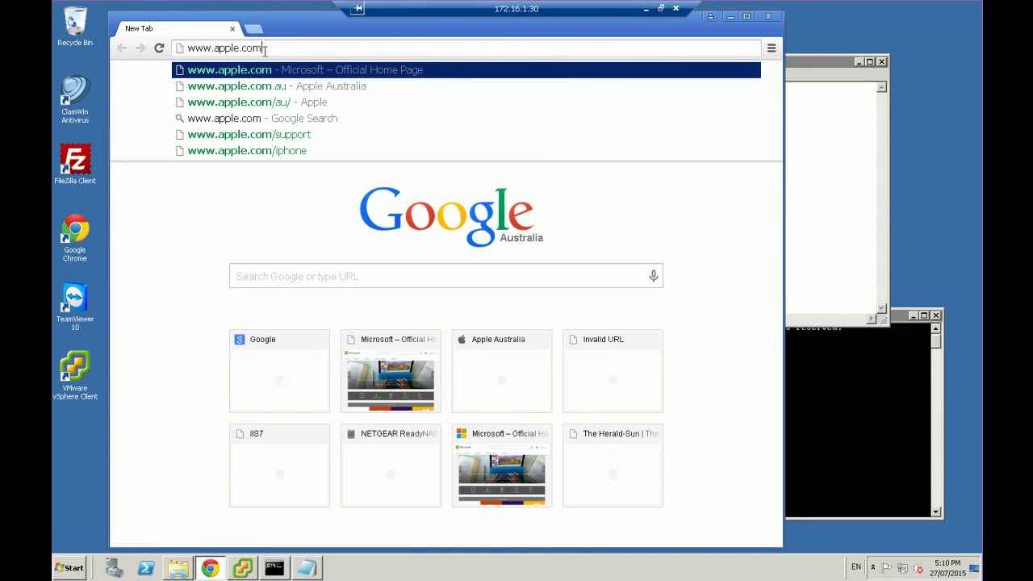
key("Return")
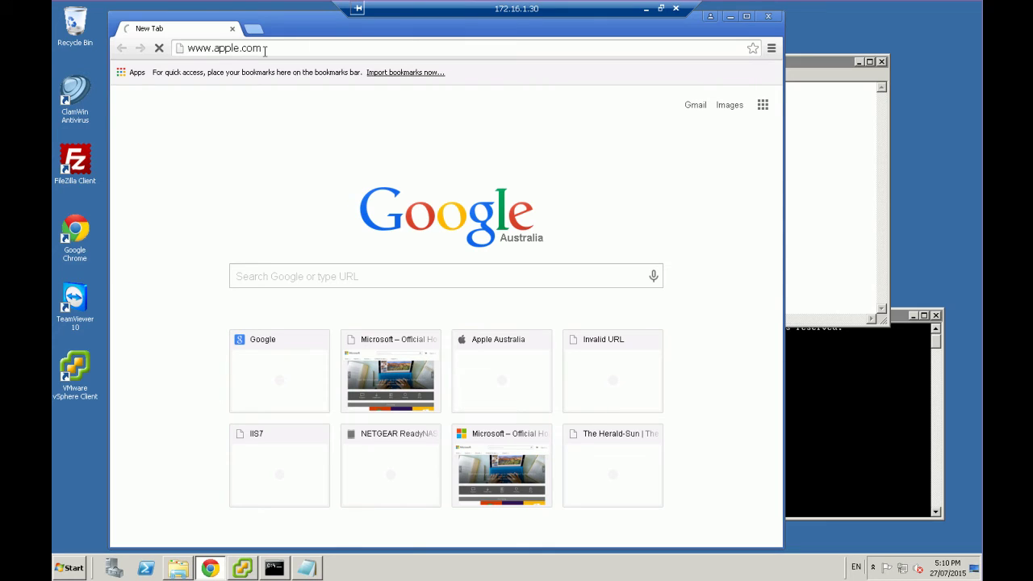
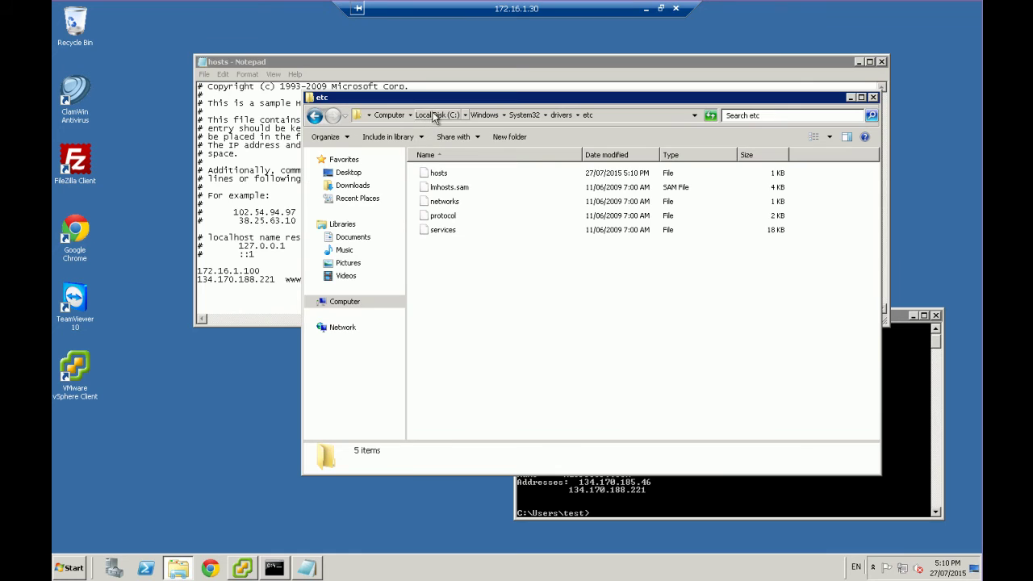
Step: Browse to C:\inetpub\wwwroot in File Explorer and open index.html with Notepad
left_click(427, 115)
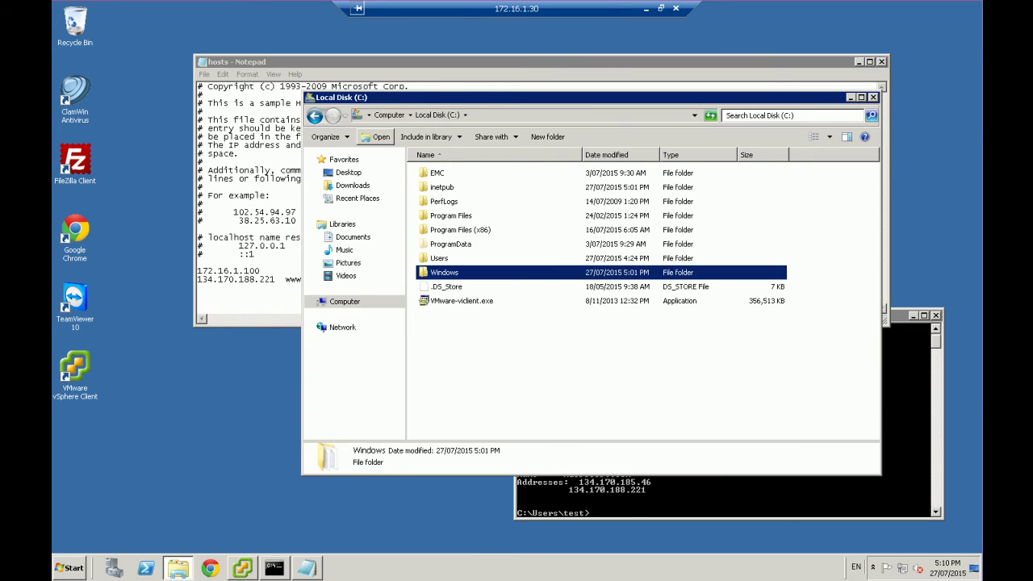
left_click(448, 188)
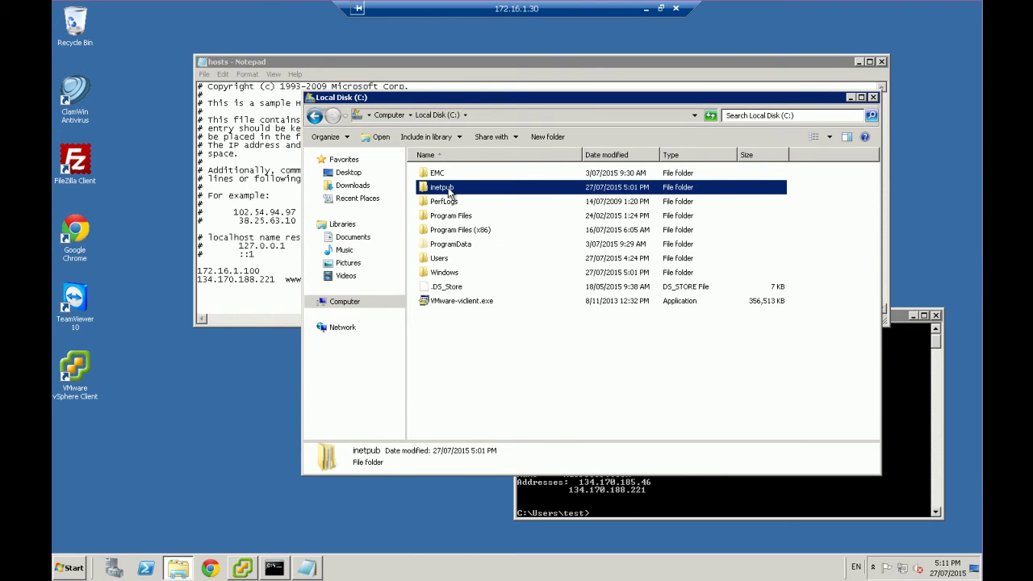
left_click(506, 351)
double_click(446, 187)
double_click(448, 230)
right_click(448, 173)
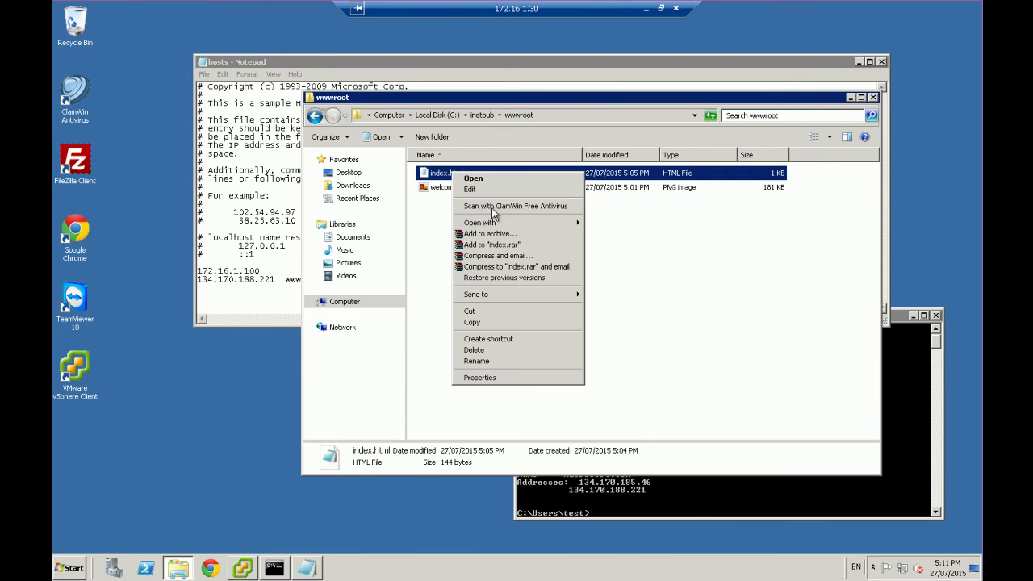
mouse_move(521, 223)
left_click(608, 258)
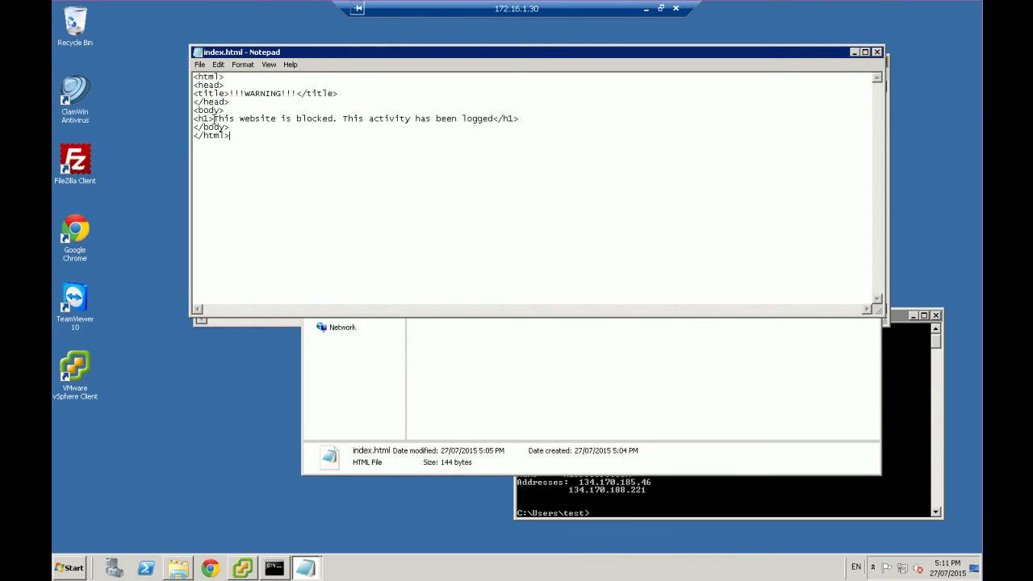
Step: Examine the heading text of the warning page in index.html, then close the file
left_click_drag(218, 119, 277, 119)
left_click_drag(407, 118, 509, 119)
left_click(564, 156)
left_click(878, 52)
left_click(578, 261)
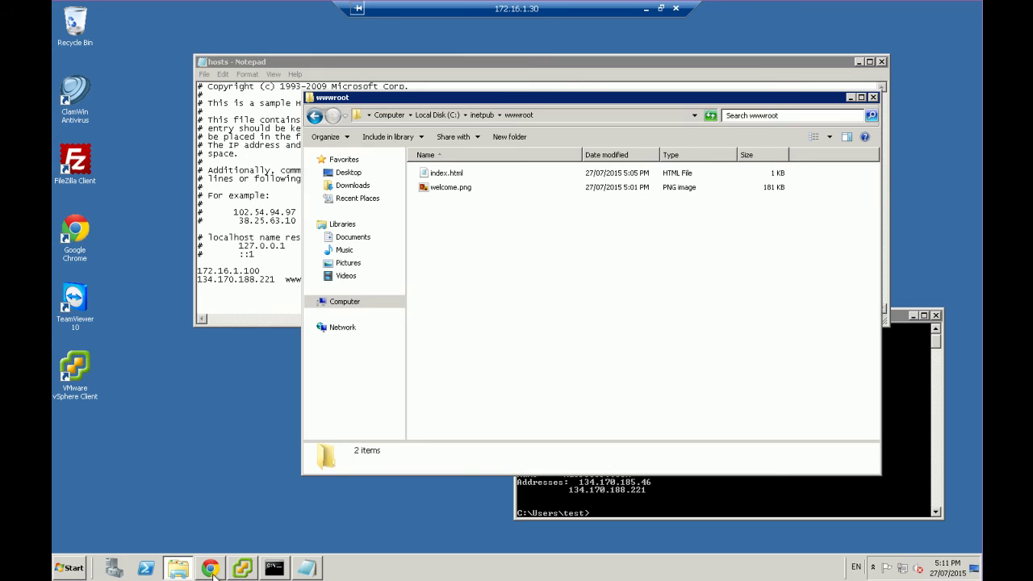
left_click(250, 286)
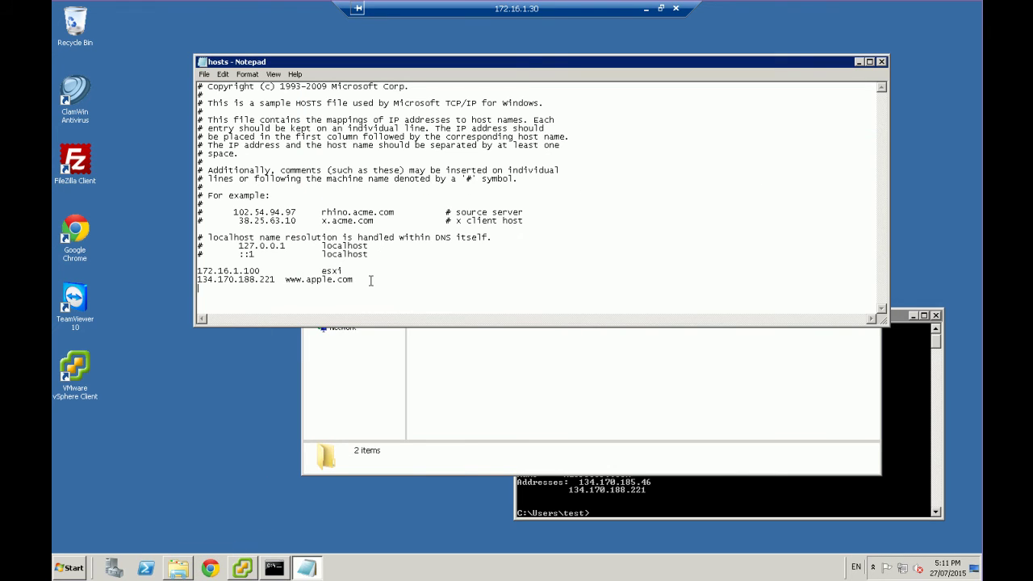
type("127.0.0.1\twww.youtube.com")
left_click(204, 74)
left_click(226, 111)
left_click_drag(245, 288, 198, 289)
left_click(252, 290)
left_click(210, 568)
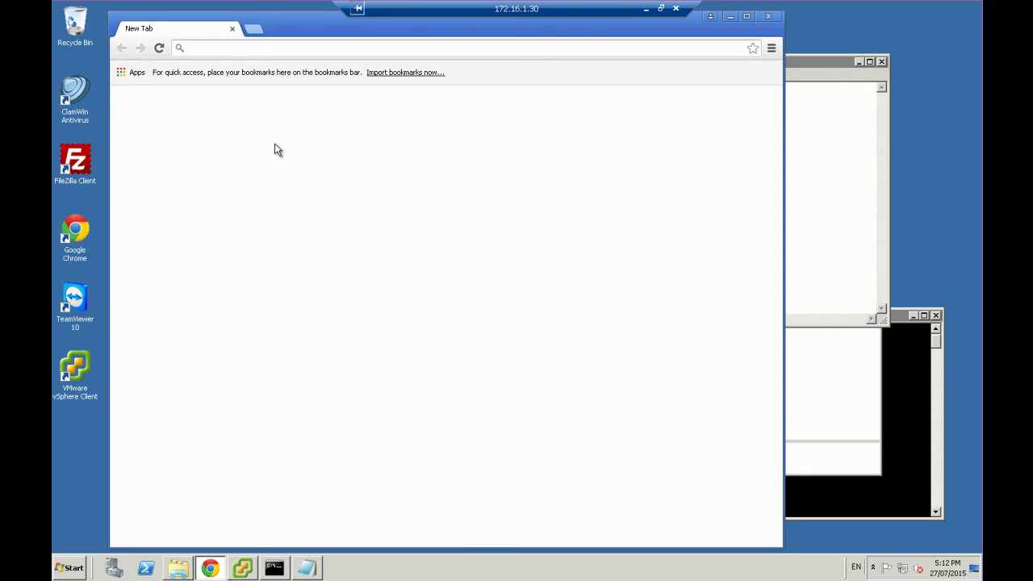
left_click(244, 50)
type("www")
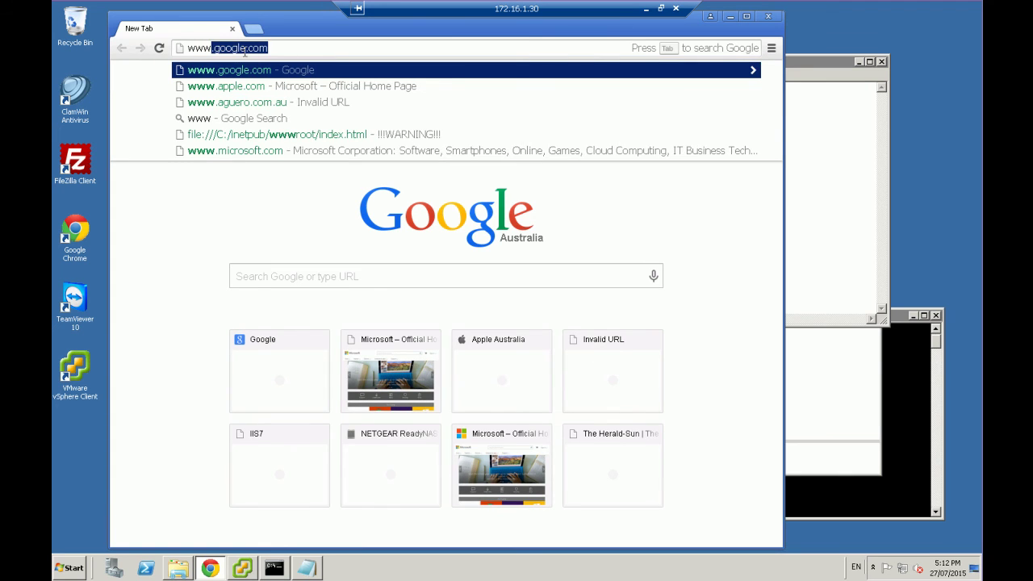
type(".youtube.com")
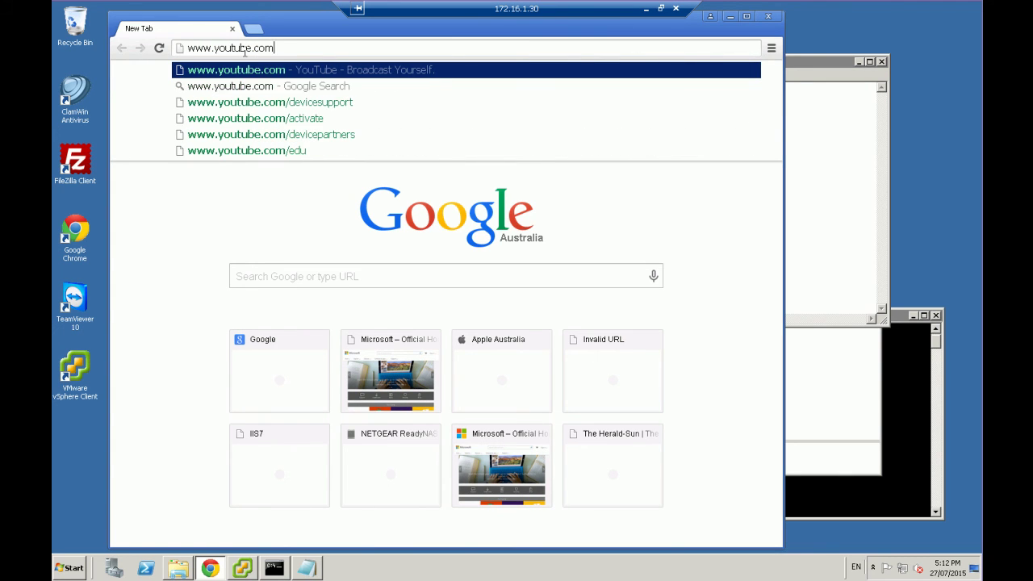
key("Return")
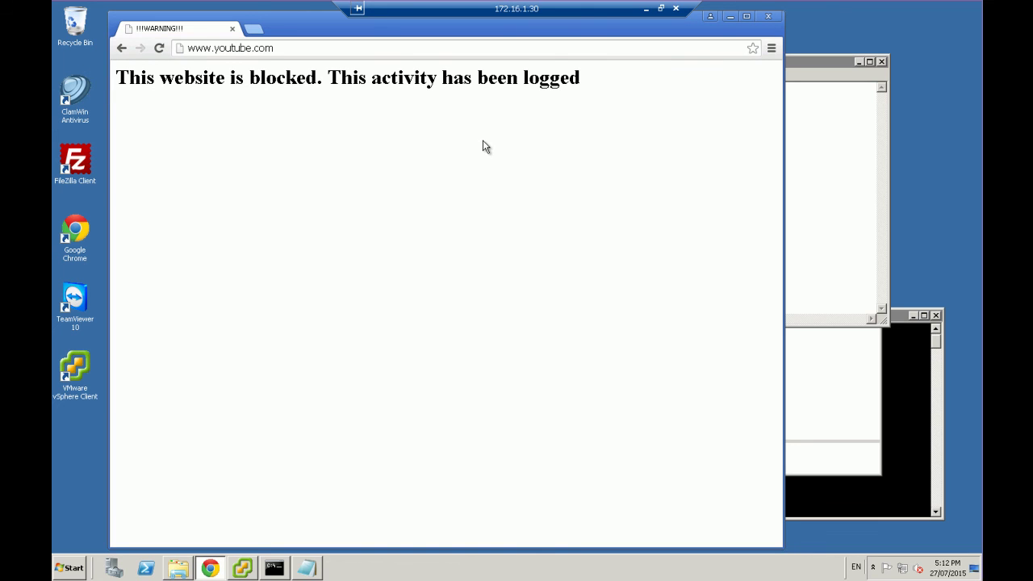
left_click(832, 161)
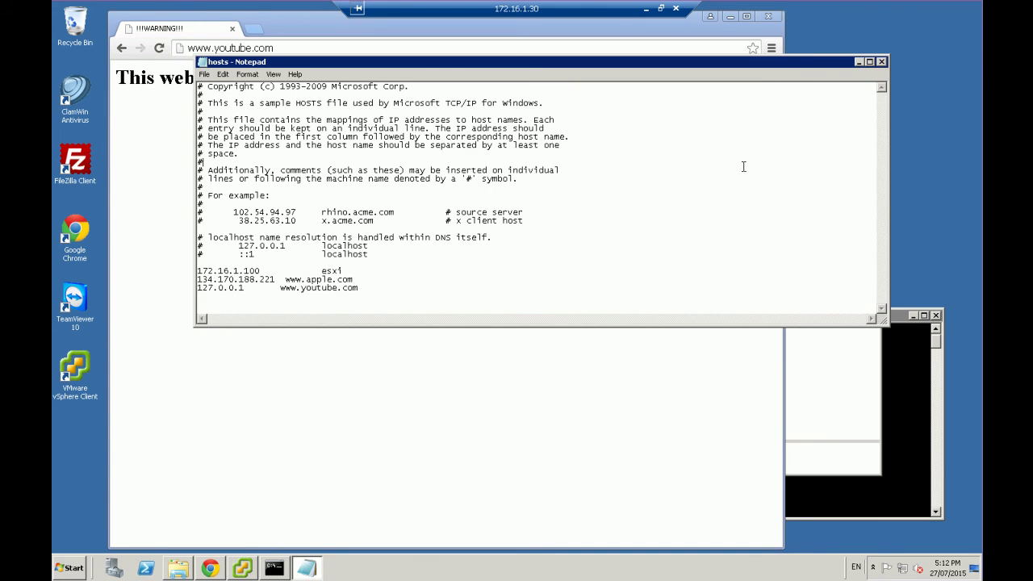
left_click_drag(361, 288, 162, 283)
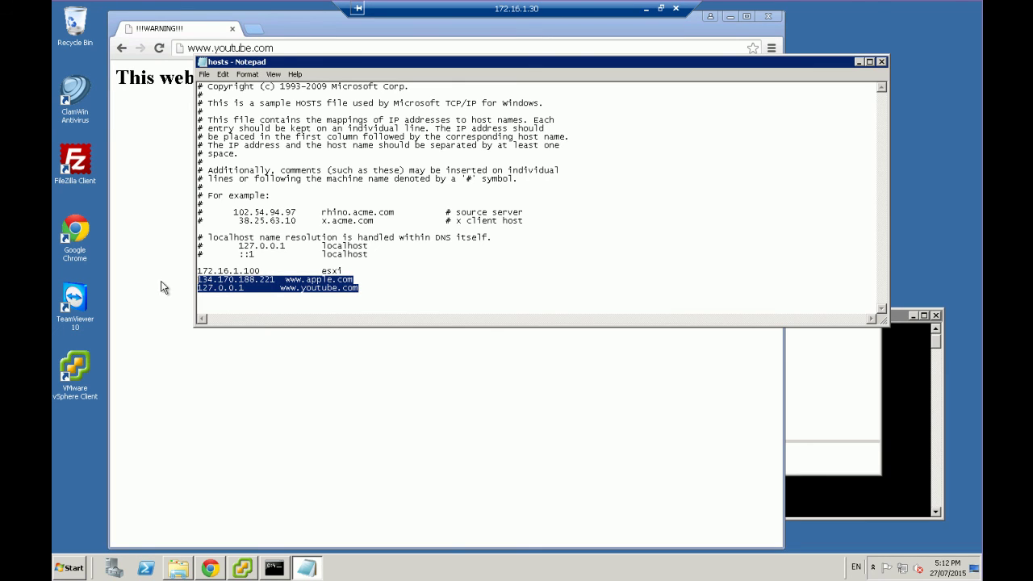
left_click(206, 74)
left_click(266, 112)
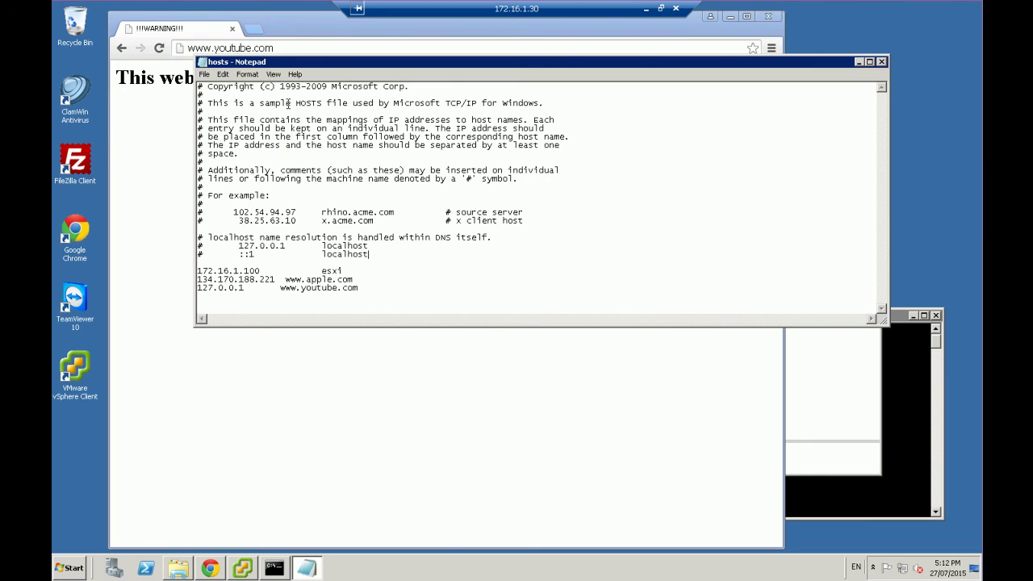